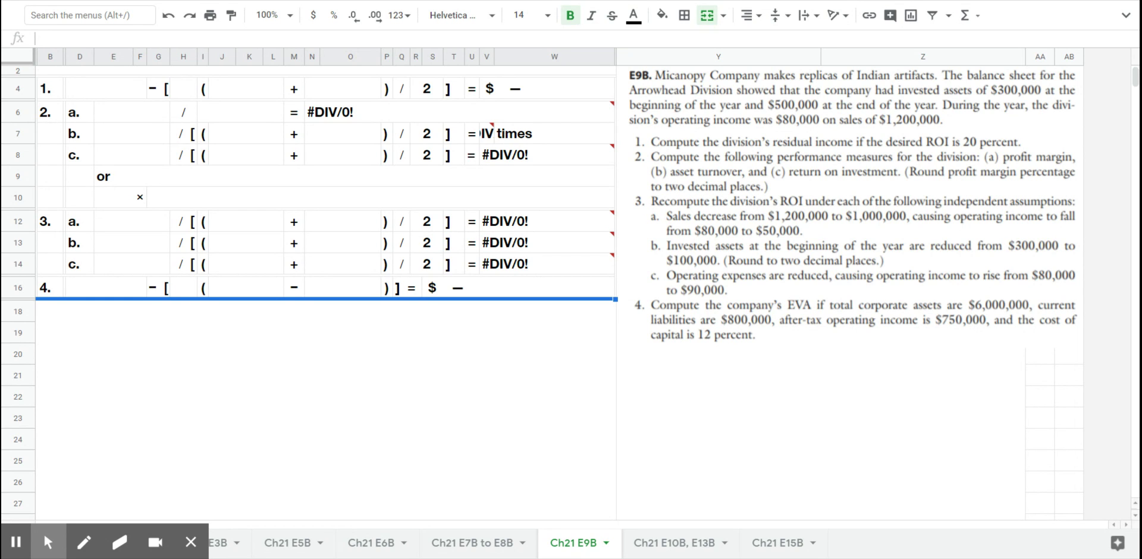
Enter the 20% desired rate and the $500,000 and $300,000 asset amounts in the residual income line
mouse_move(556, 220)
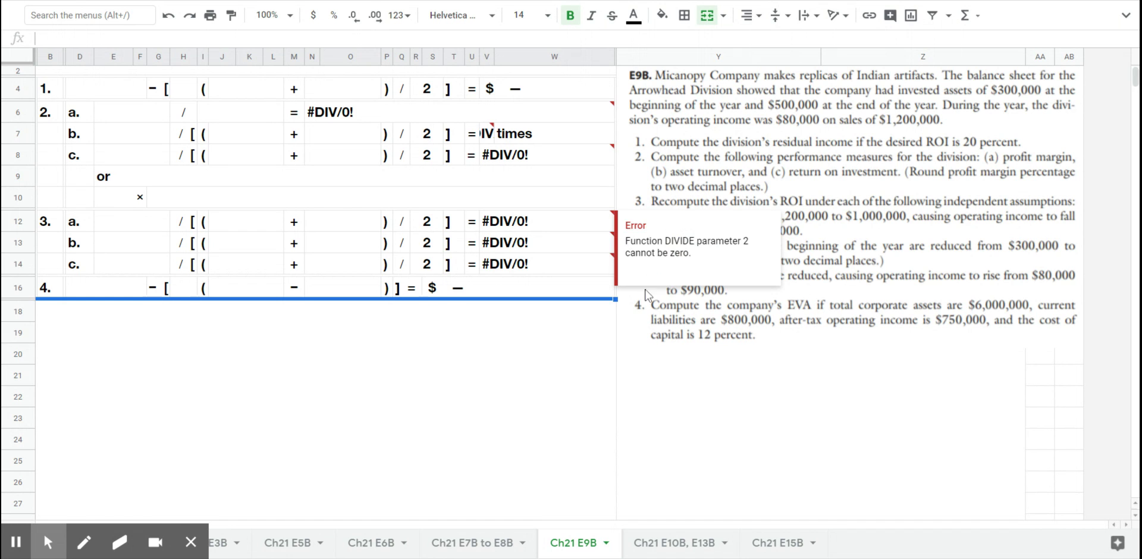
scroll(259, 321, "down", 1)
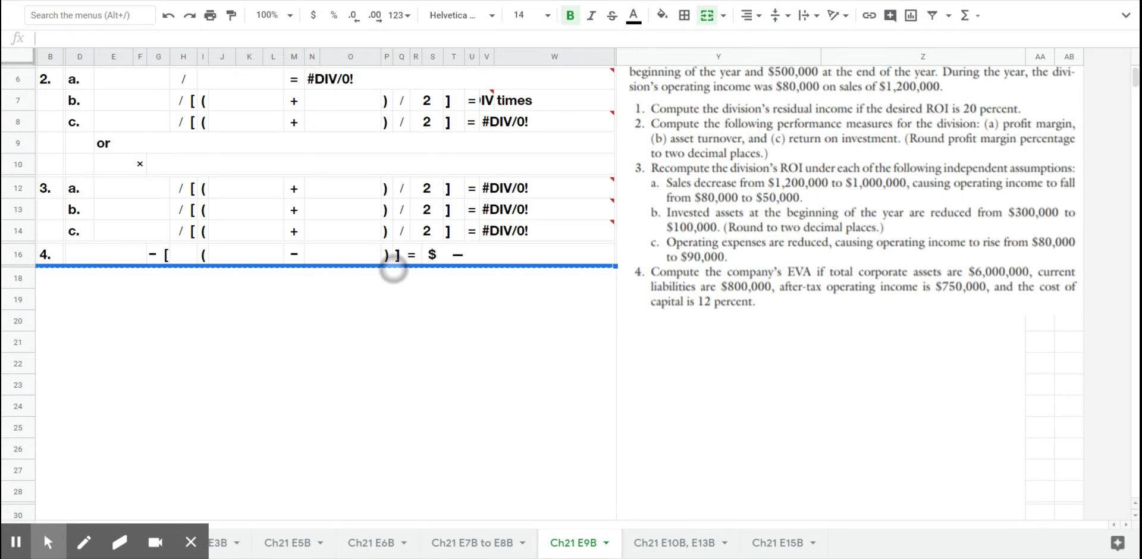
scroll(392, 270, "up", 1)
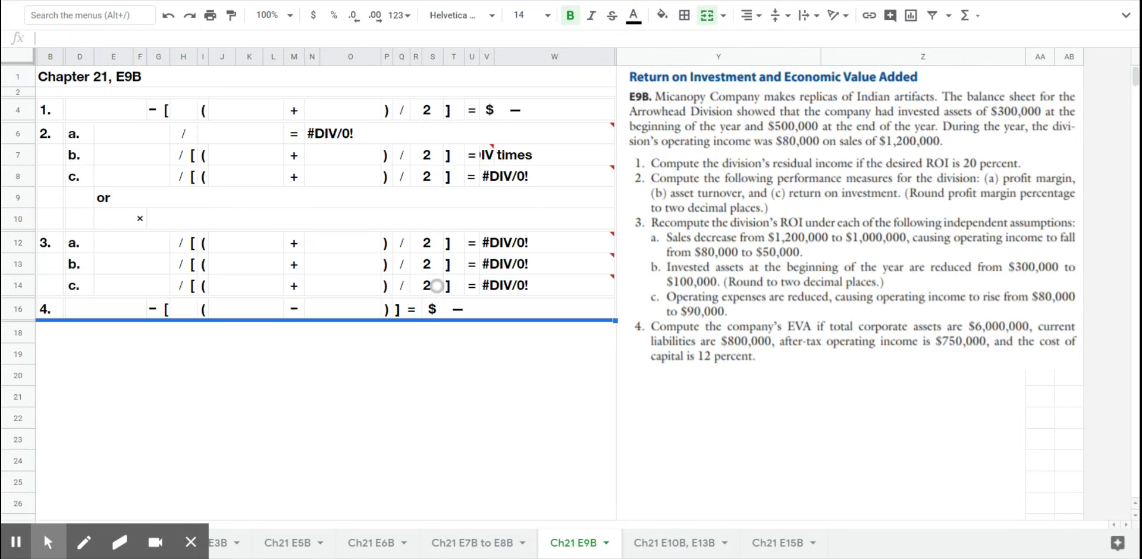
left_click(188, 111)
type("20%")
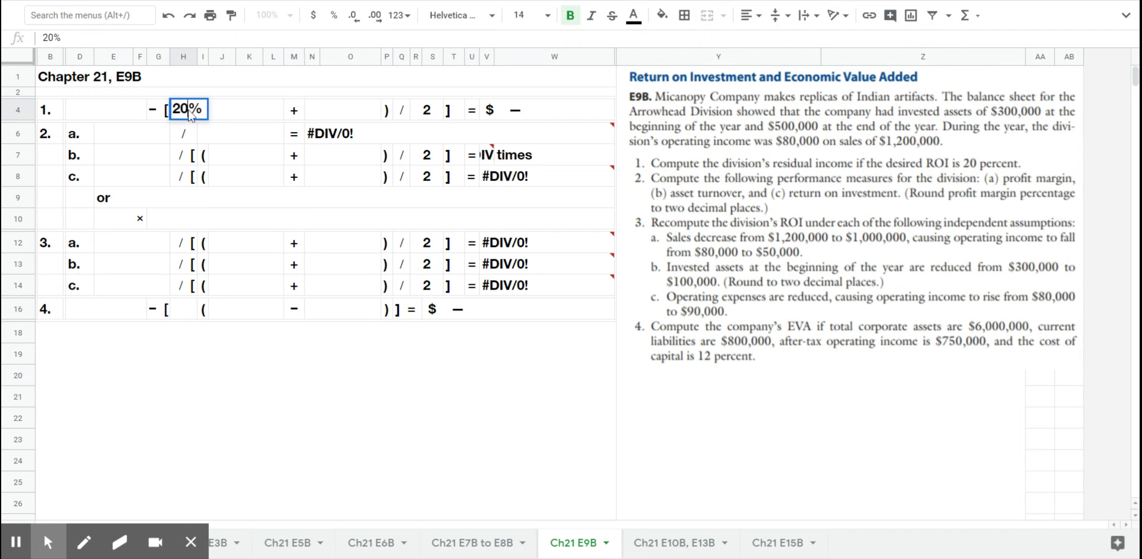
left_click(254, 113)
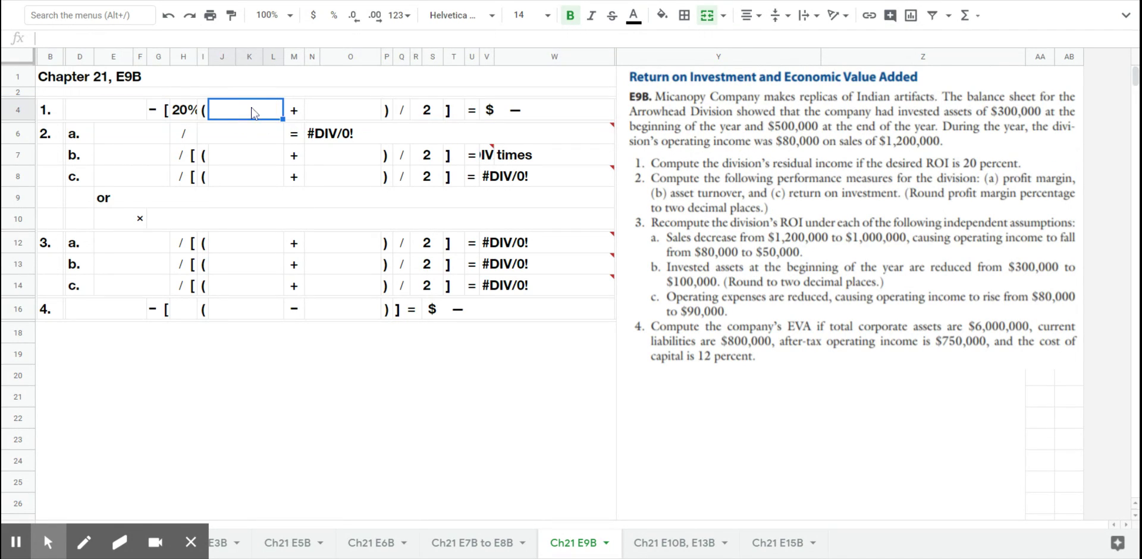
type("500000")
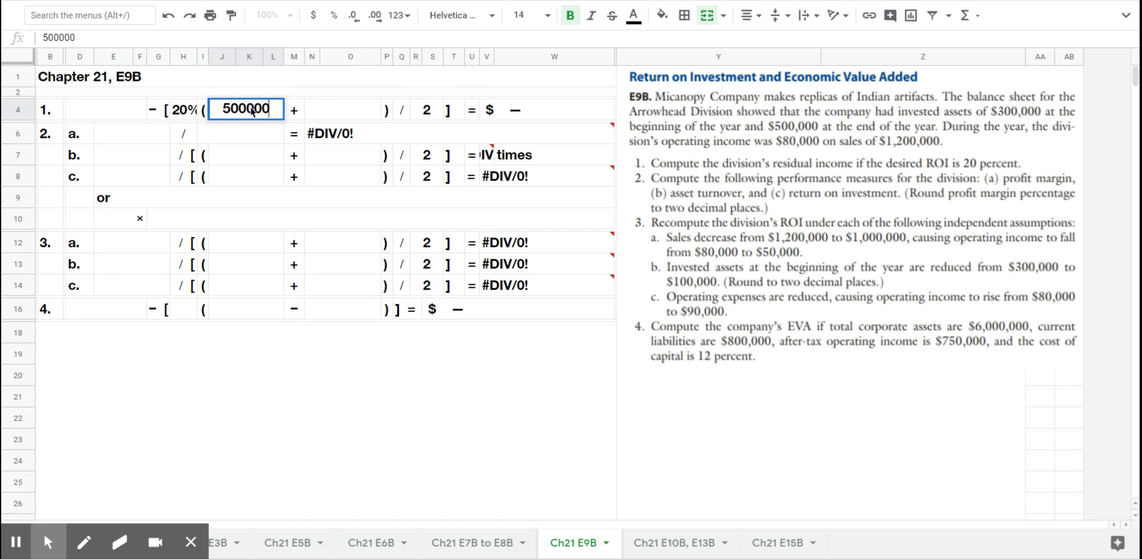
key("Tab")
key("Tab")
key("Tab")
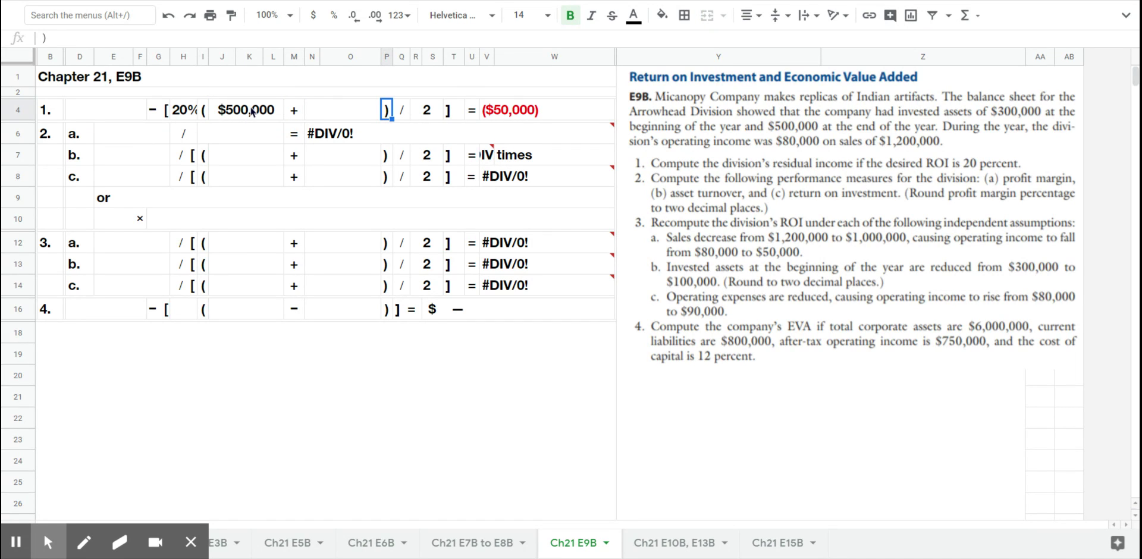
key("shift+Tab")
type("300000")
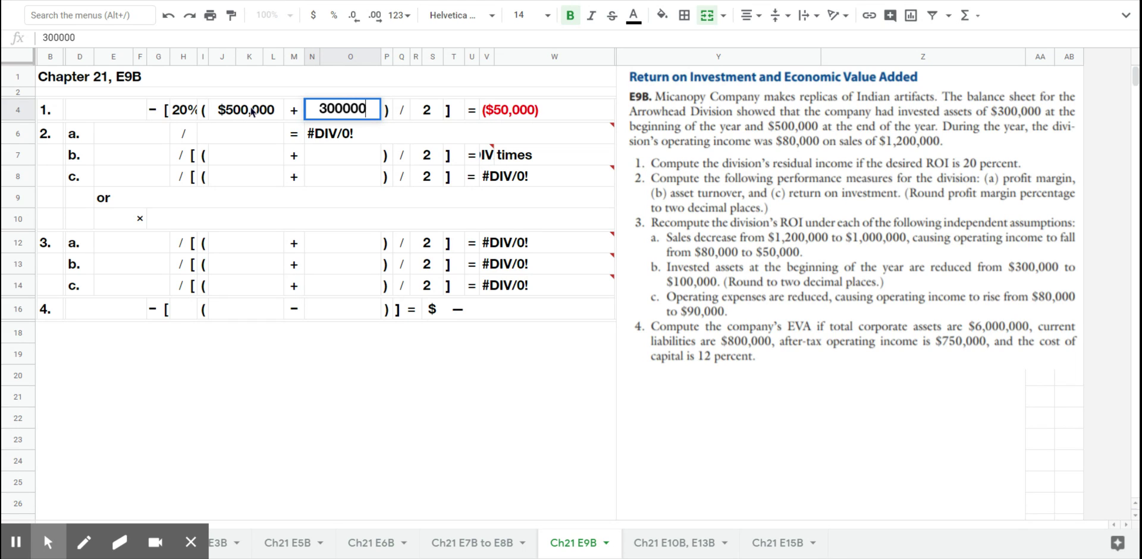
key("Return")
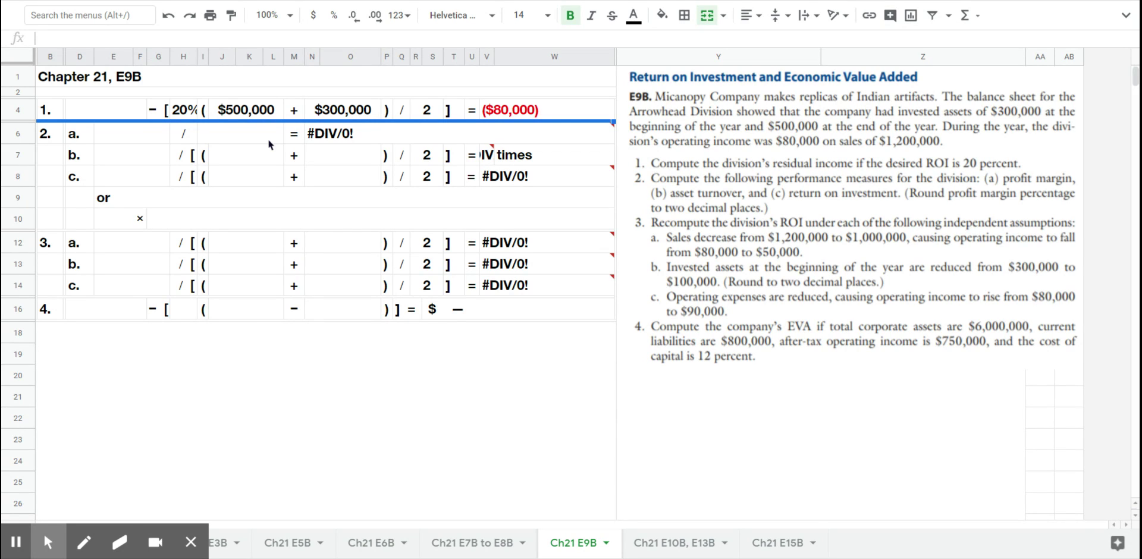
Enter $80,000 operating income in D4 so residual income evaluates to $0
left_click(109, 116)
type("80000")
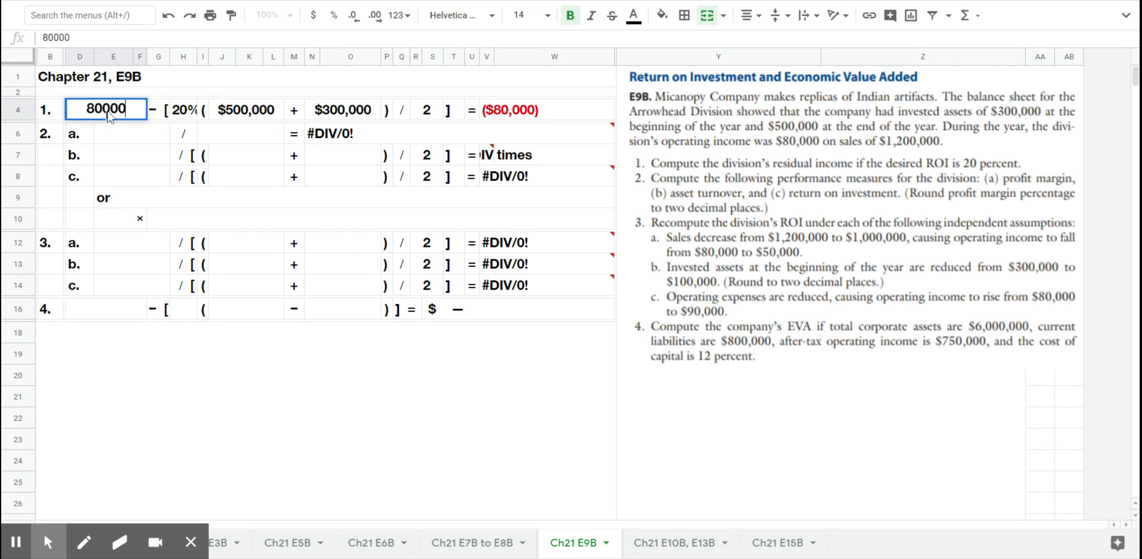
key("Return")
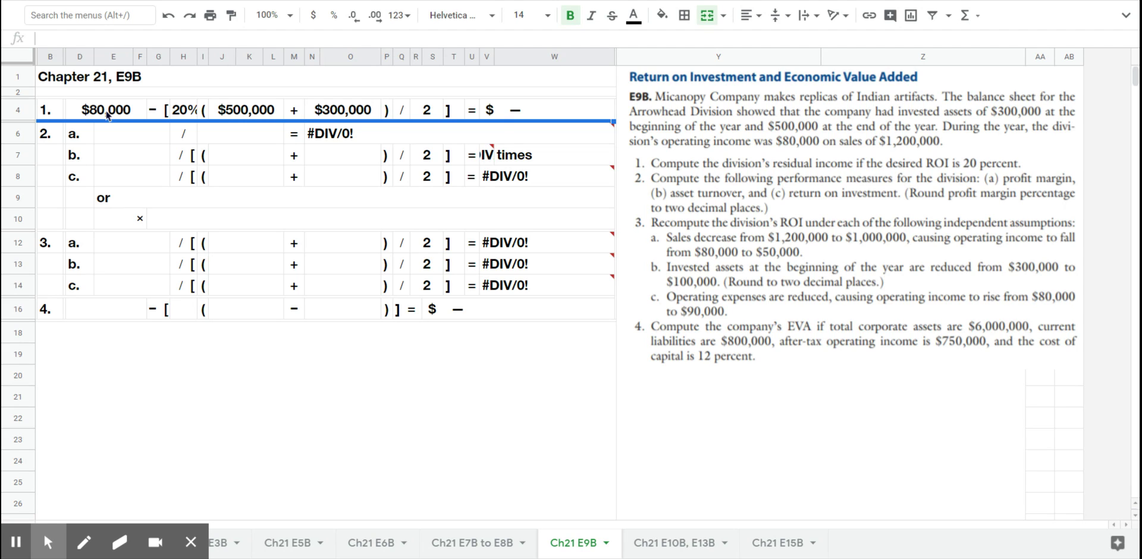
left_click(119, 142)
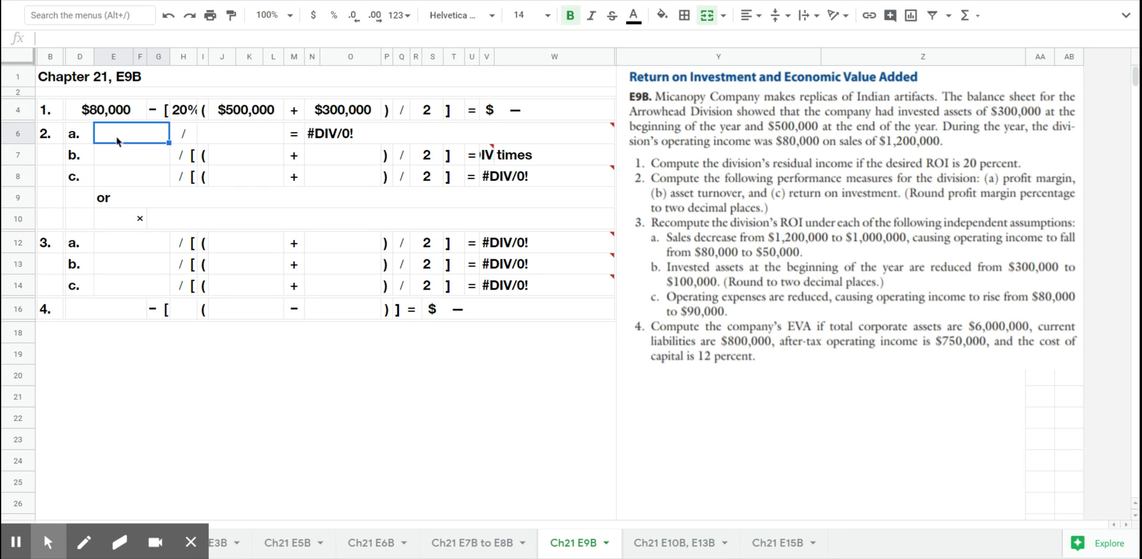
Enter $80,000 operating income and $1,200,000 sales so the profit margin shows 6.7%
type("80000")
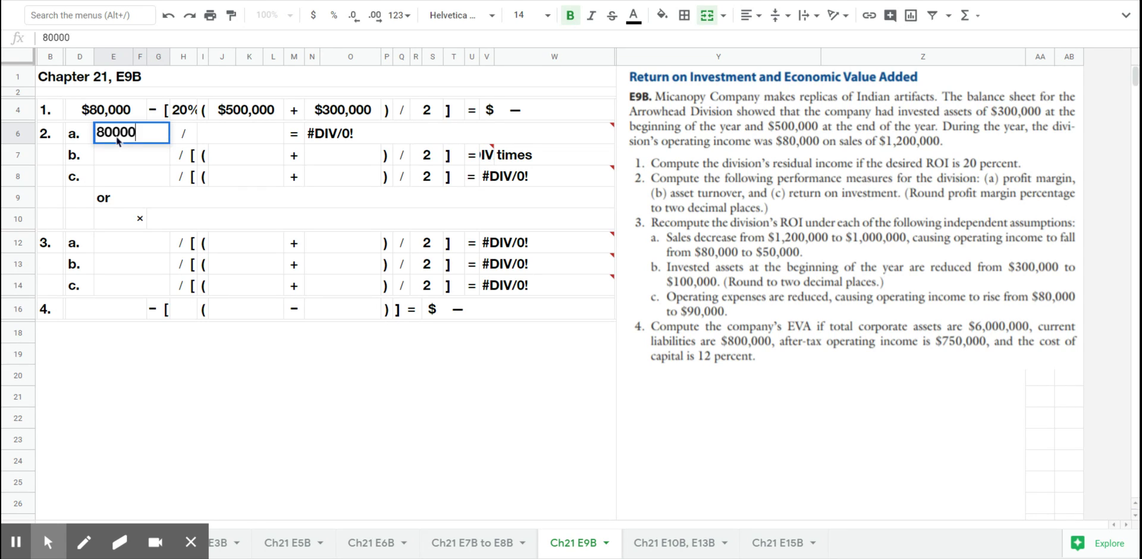
key("Tab")
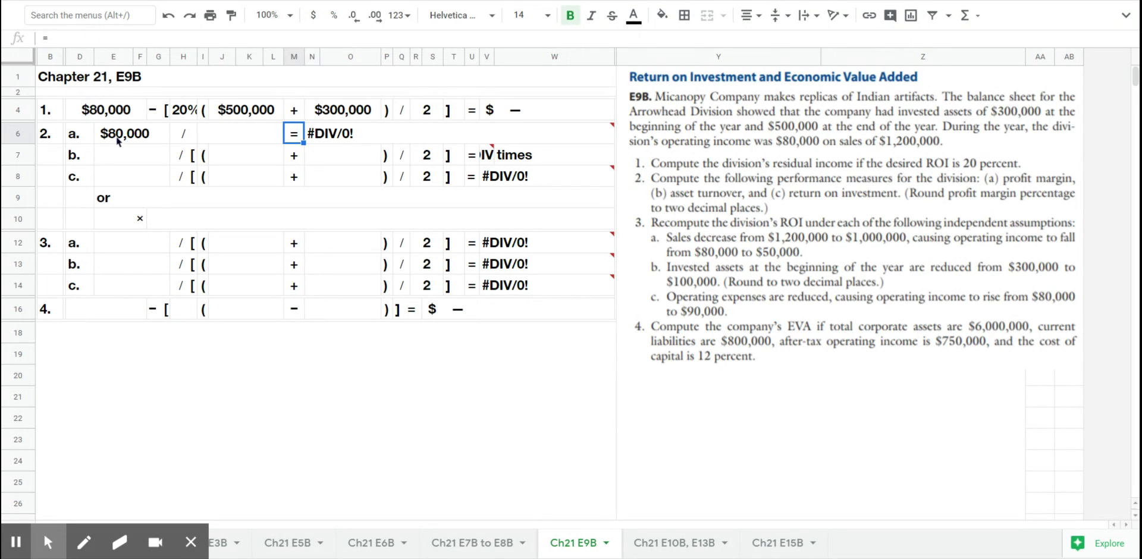
key("Tab")
type("1,200,")
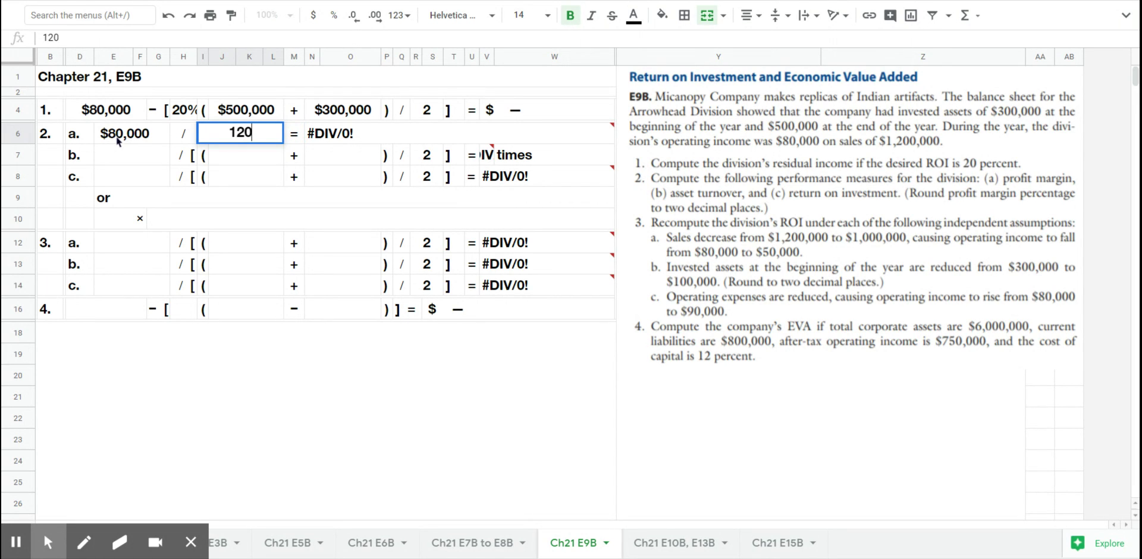
type("0000")
key("Return")
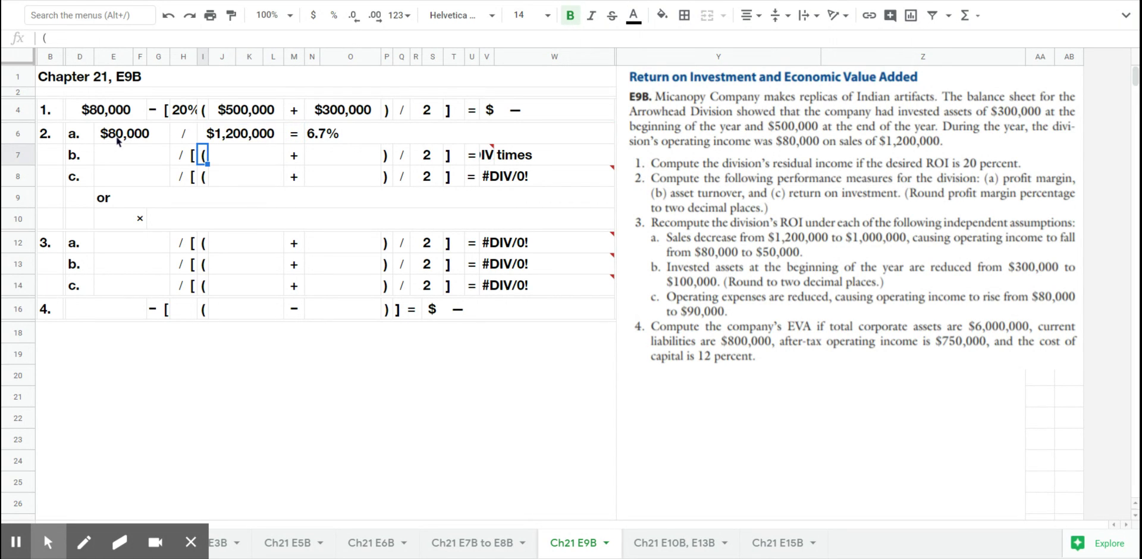
left_click(246, 158)
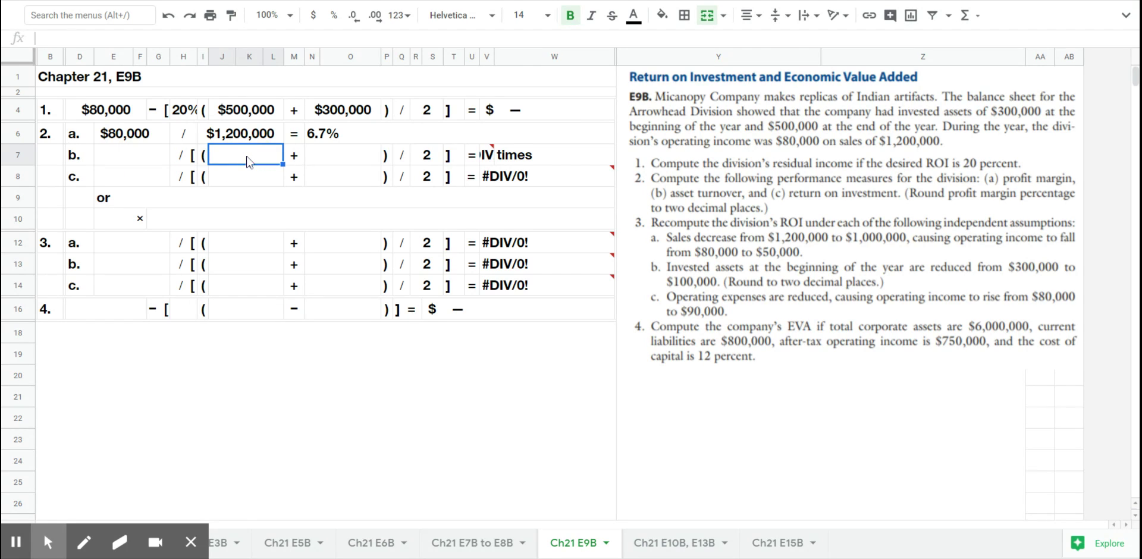
Enter $500,000 and $300,000 assets and $1,200,000 sales so asset turnover reads 3 times
type("500000")
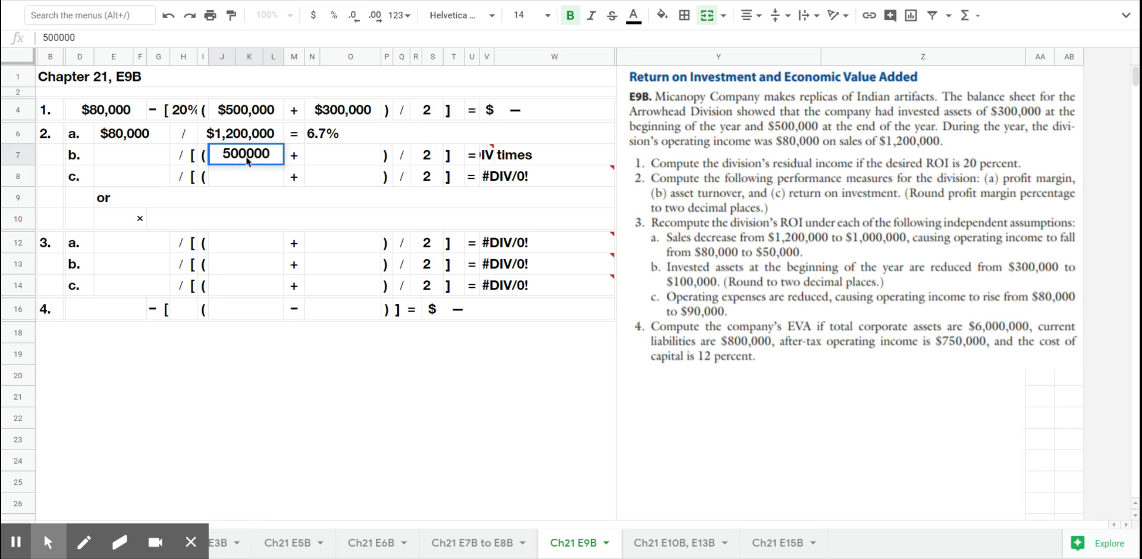
key("Tab")
key("Tab")
type("300,00")
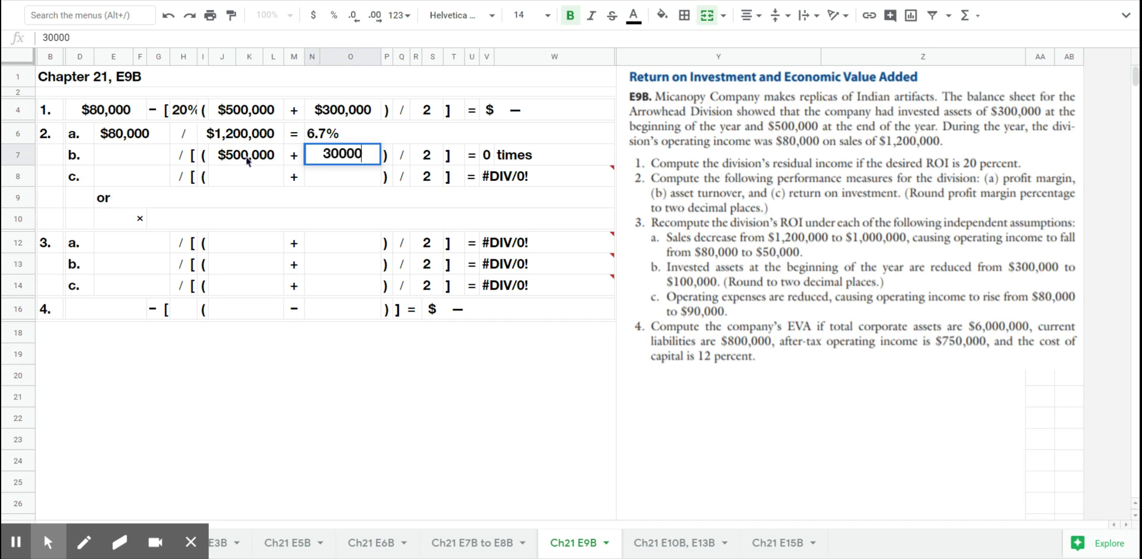
type("0")
key("shift+Tab")
key("shift+Tab")
key("shift+Tab")
key("shift+Tab")
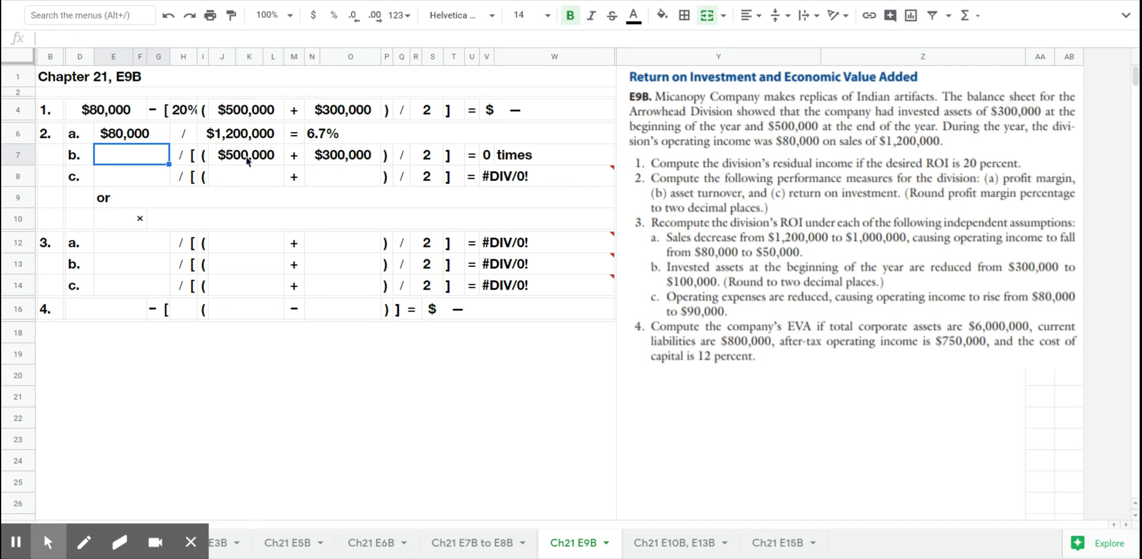
type("1,200")
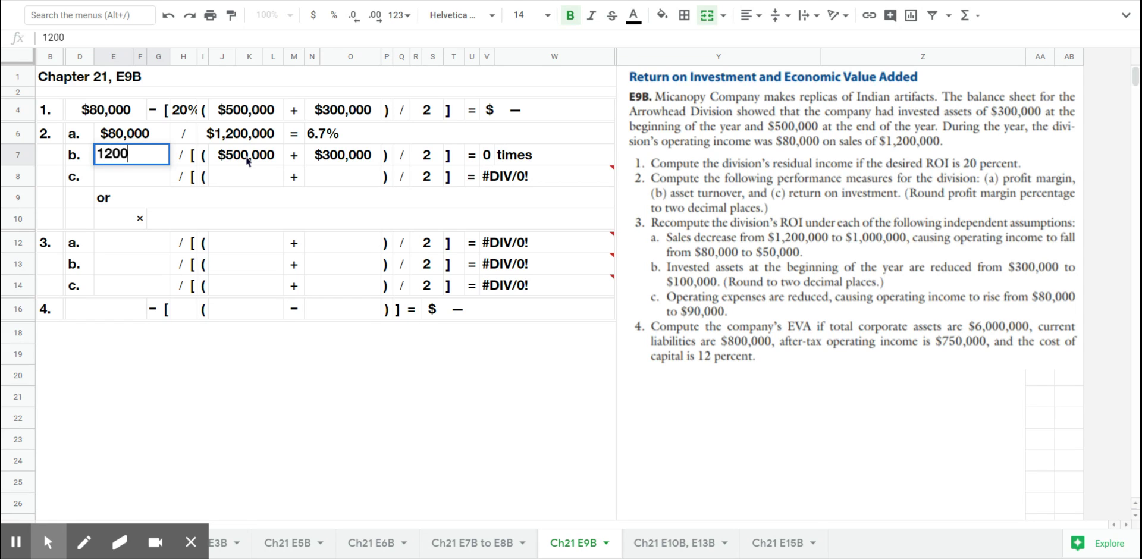
type(",000")
key("Return")
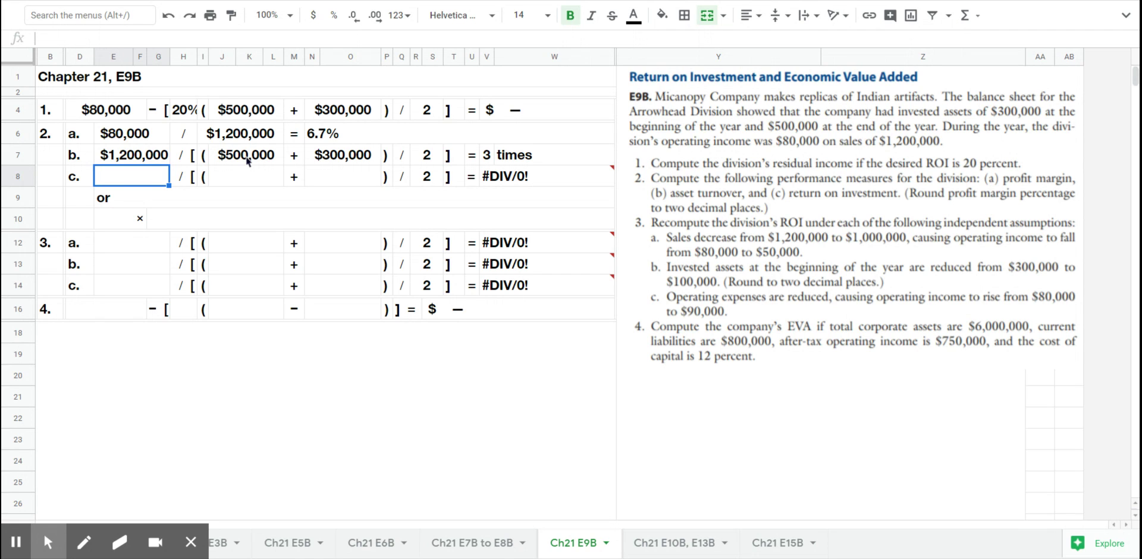
Enter $80,000 operating income and $500,000 and $300,000 assets, fixing a typo, so ROI reads 20%
type("80000")
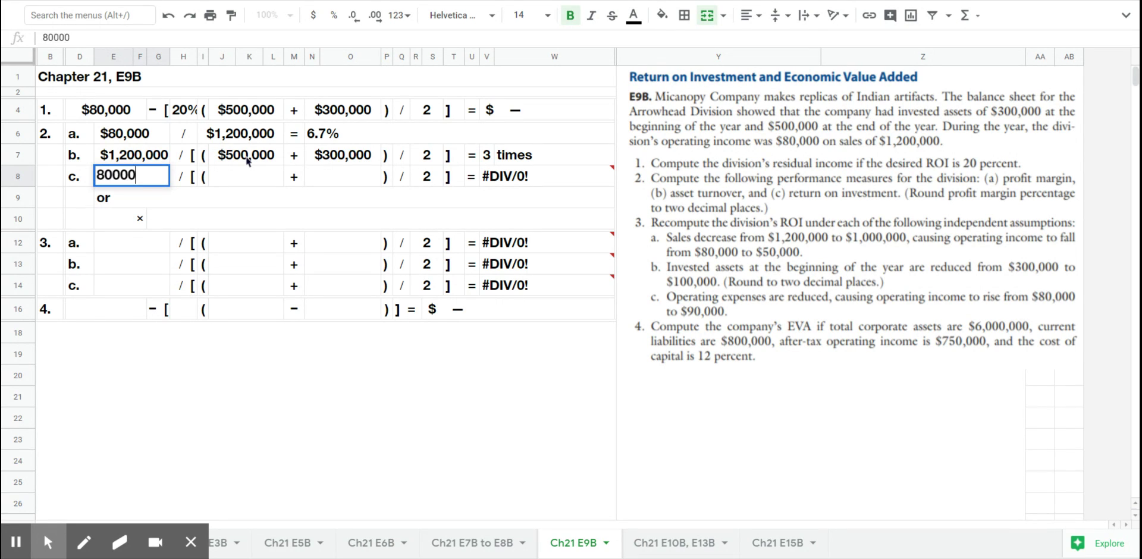
key("Tab")
key("Tab")
type("50000")
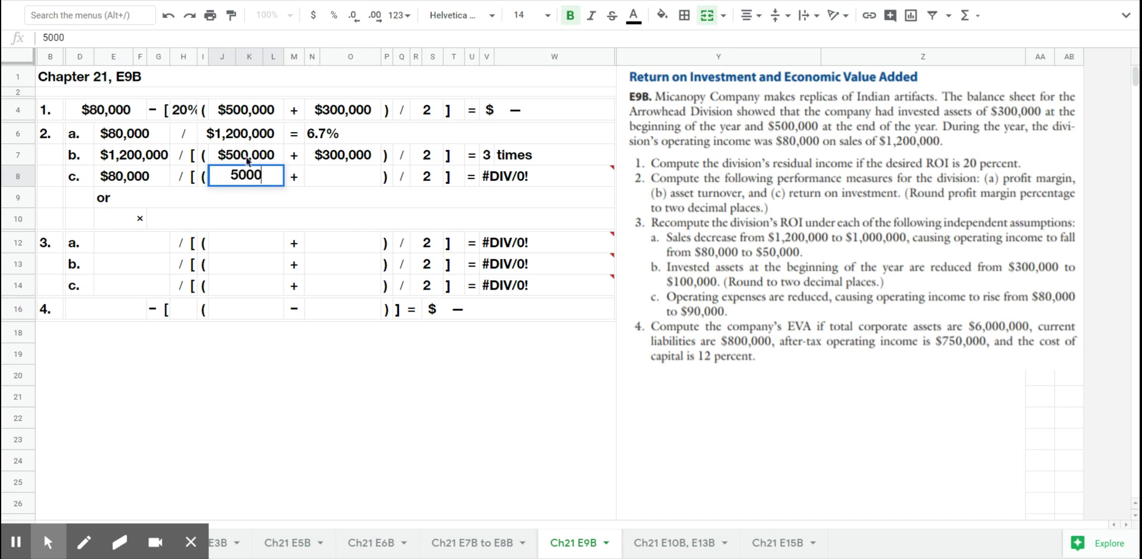
key("Tab")
type("0")
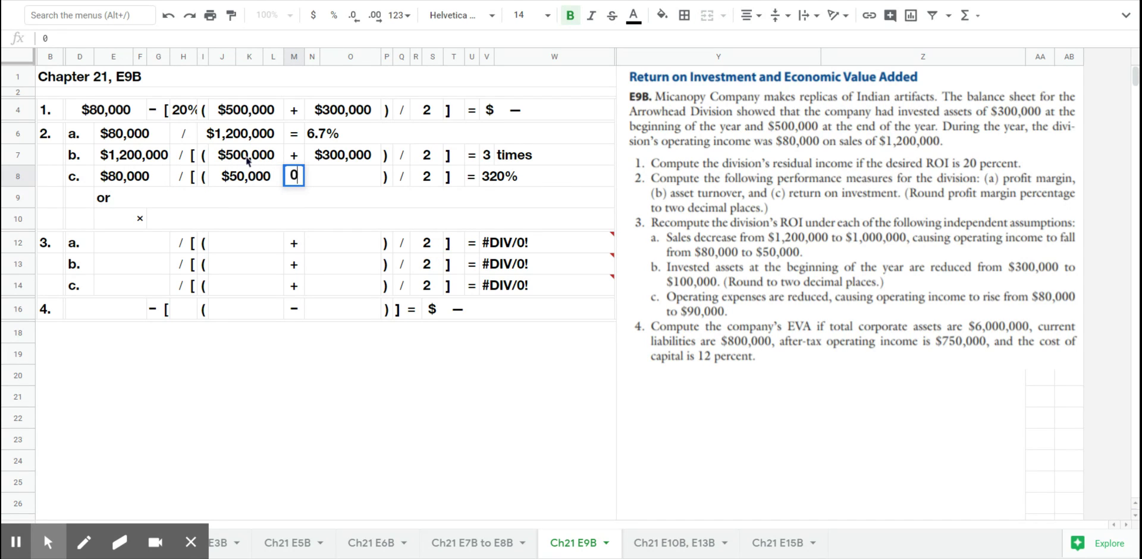
key("Escape")
key("Left")
key("Left")
key("Right")
type("5000000")
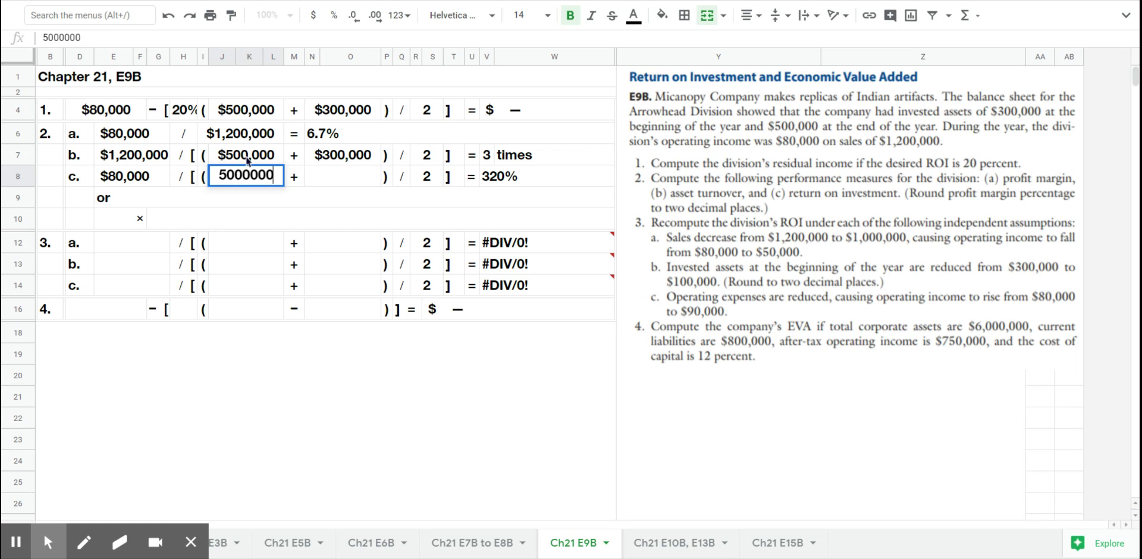
key("BackSpace")
key("Tab")
key("Tab")
type("300000")
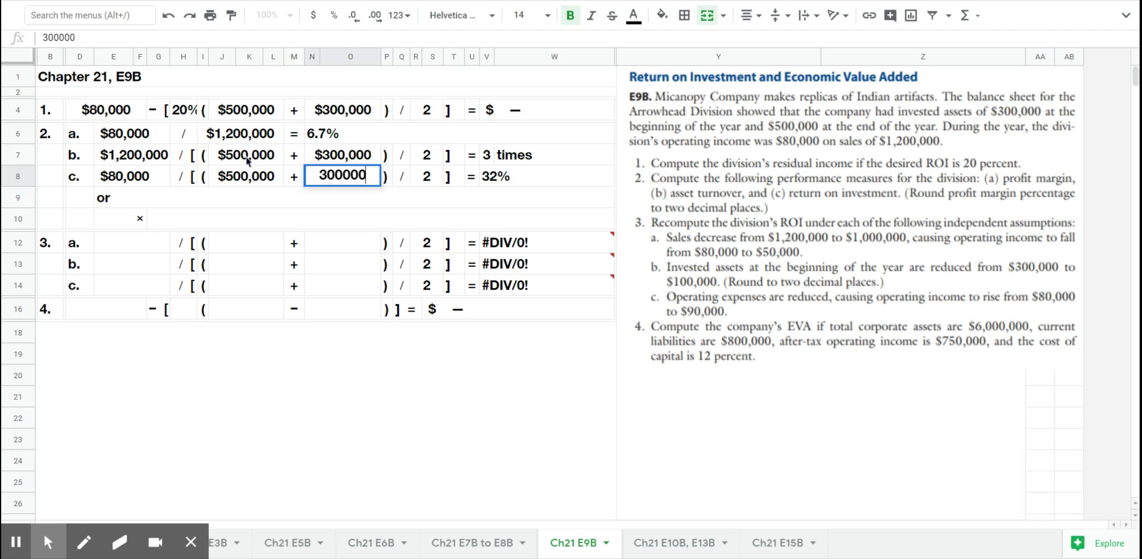
key("Return")
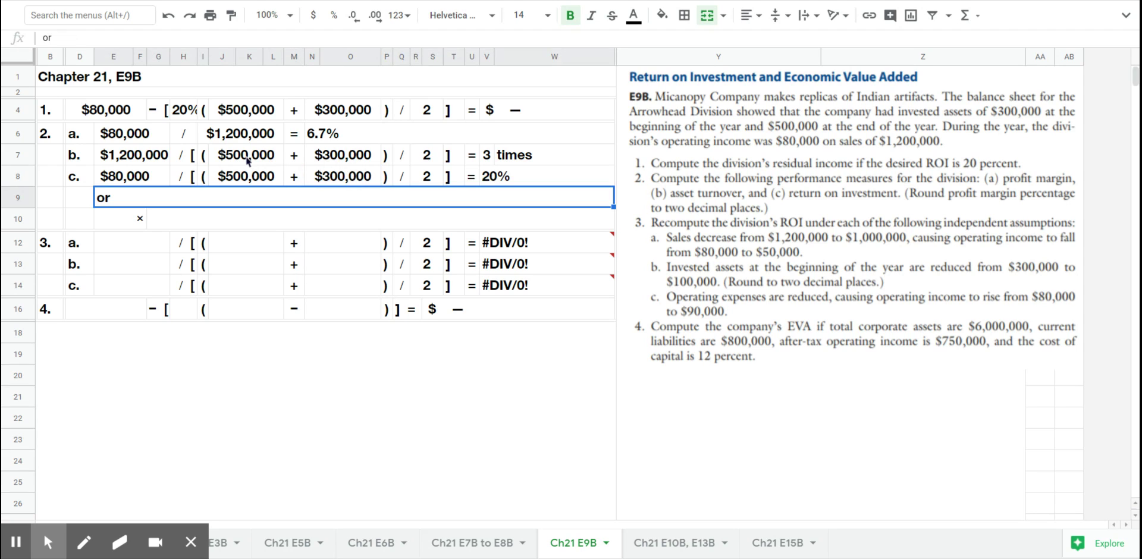
key("Down")
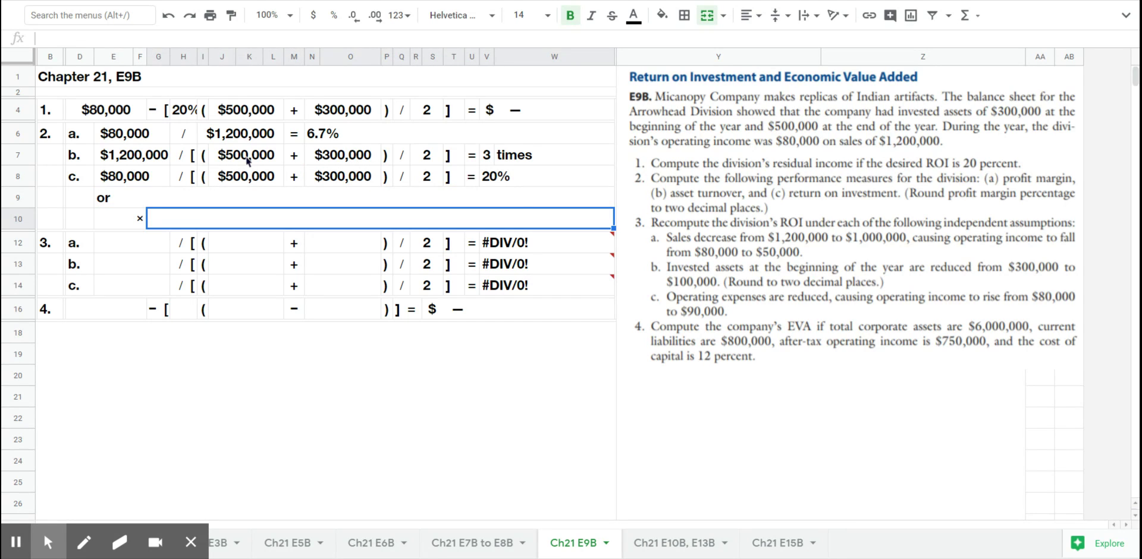
key("Left")
key("Left")
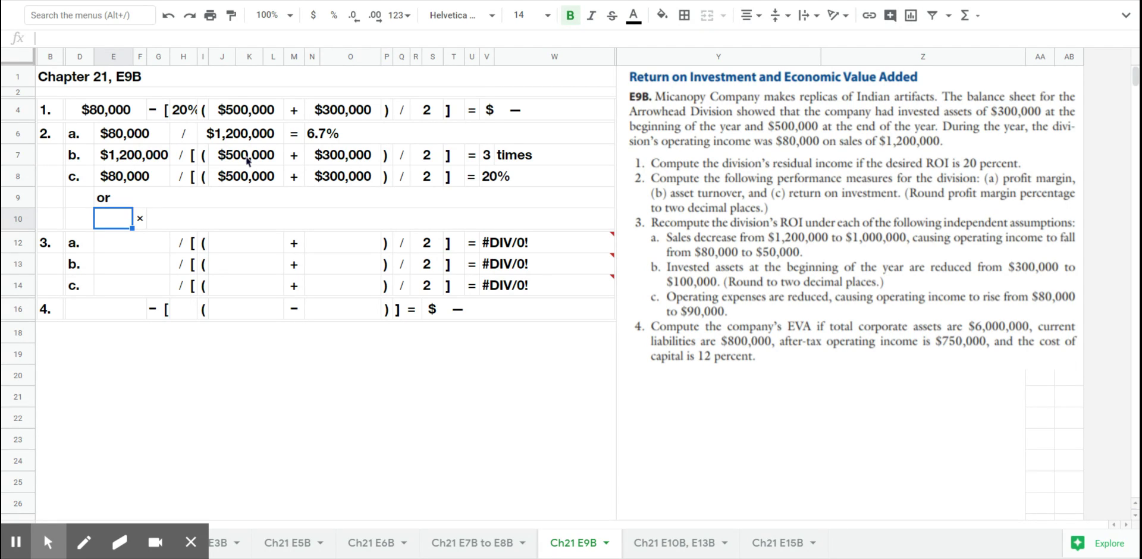
Link the 'or' line cells to the 6.7% profit margin and the asset turnover of 3
type("=")
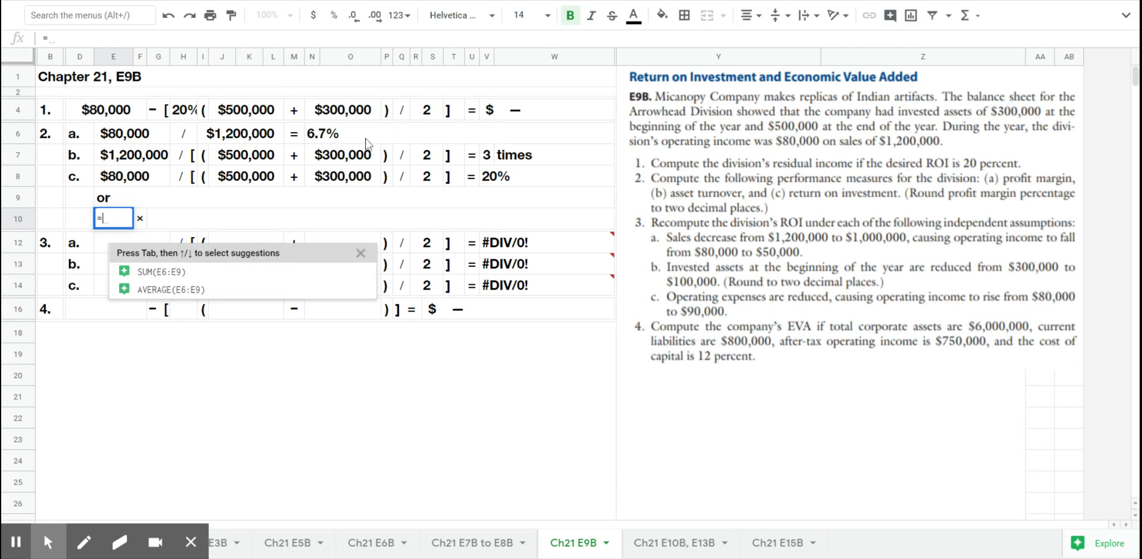
left_click(369, 134)
key("Return")
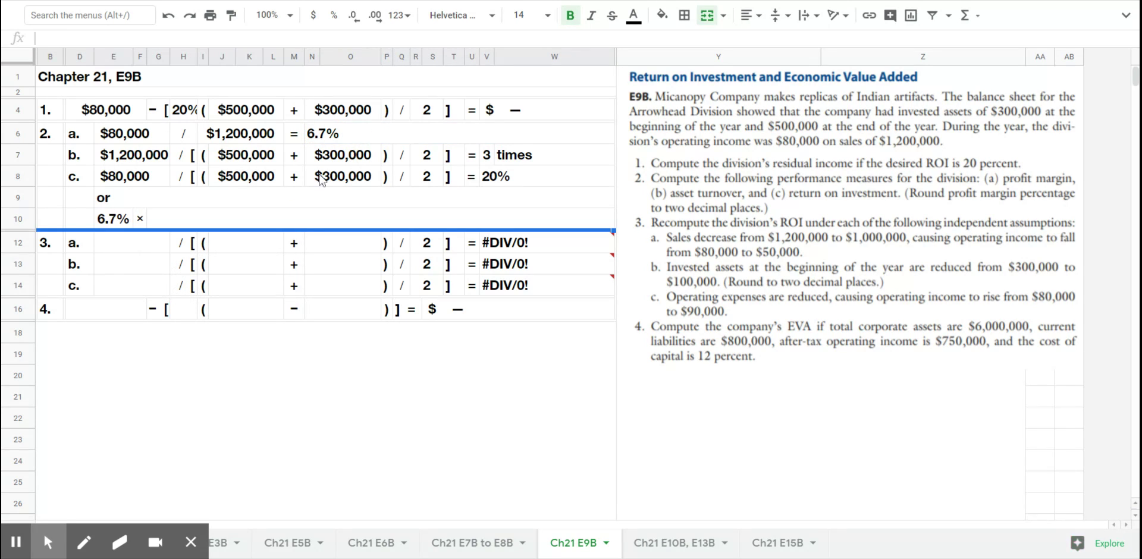
left_click(281, 223)
type("=")
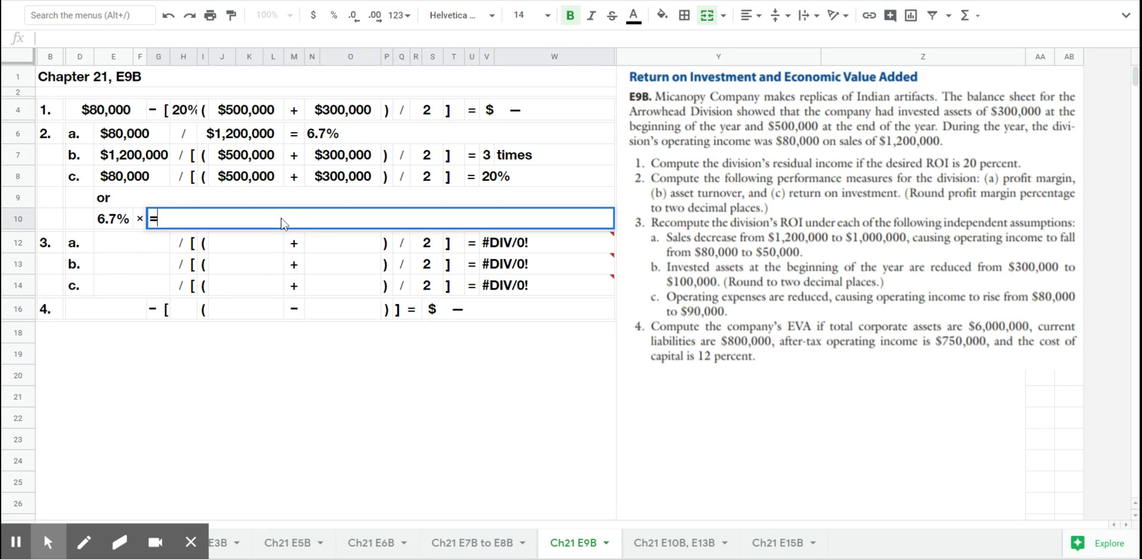
left_click(487, 157)
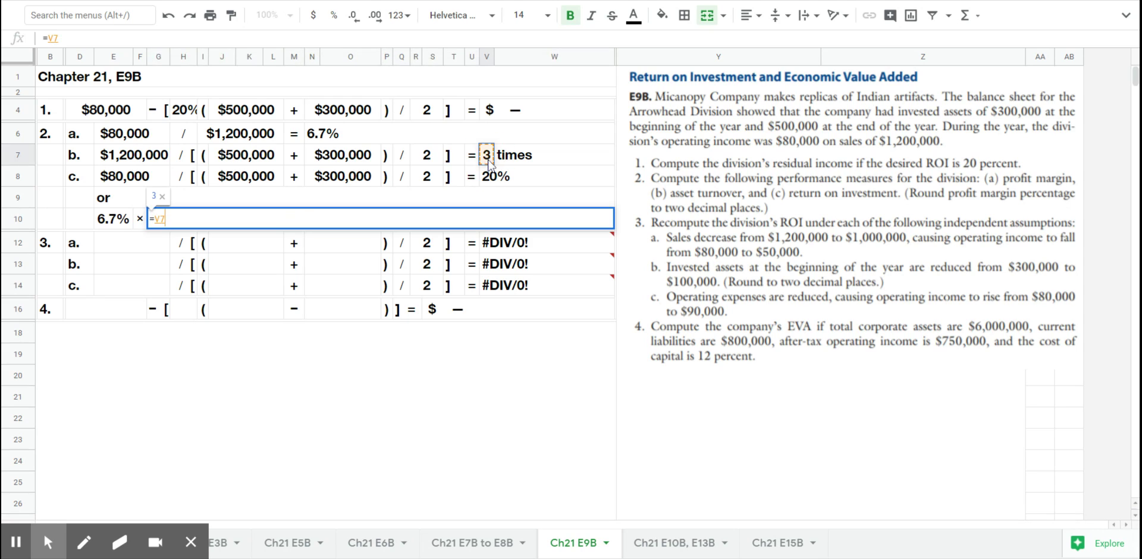
key("Return")
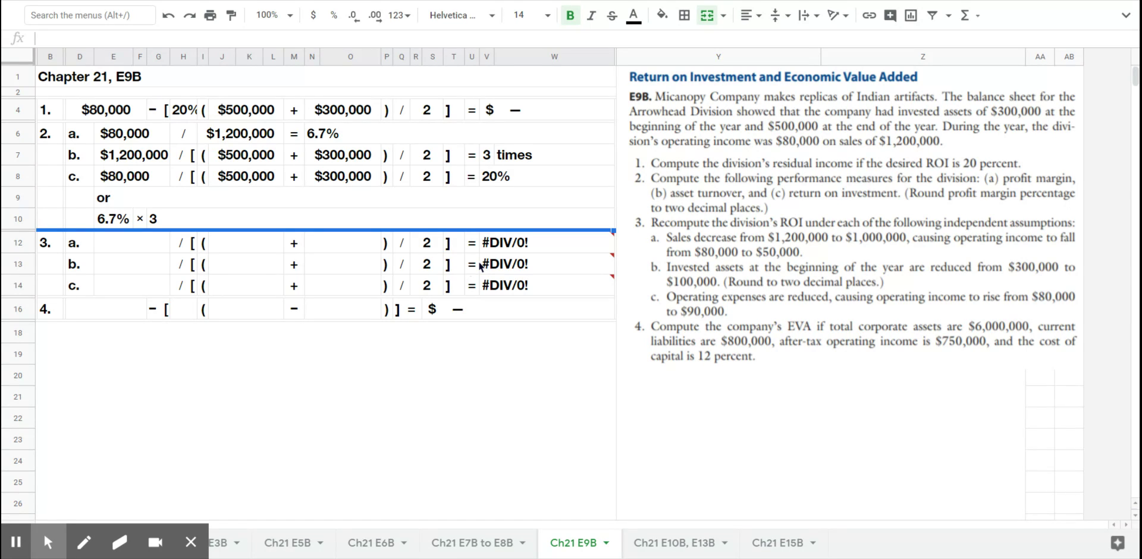
Enter $750,000 income, 12% cost of capital, $6,000,000 assets and $800,000 liabilities for $126,000 EVA
left_click(109, 316)
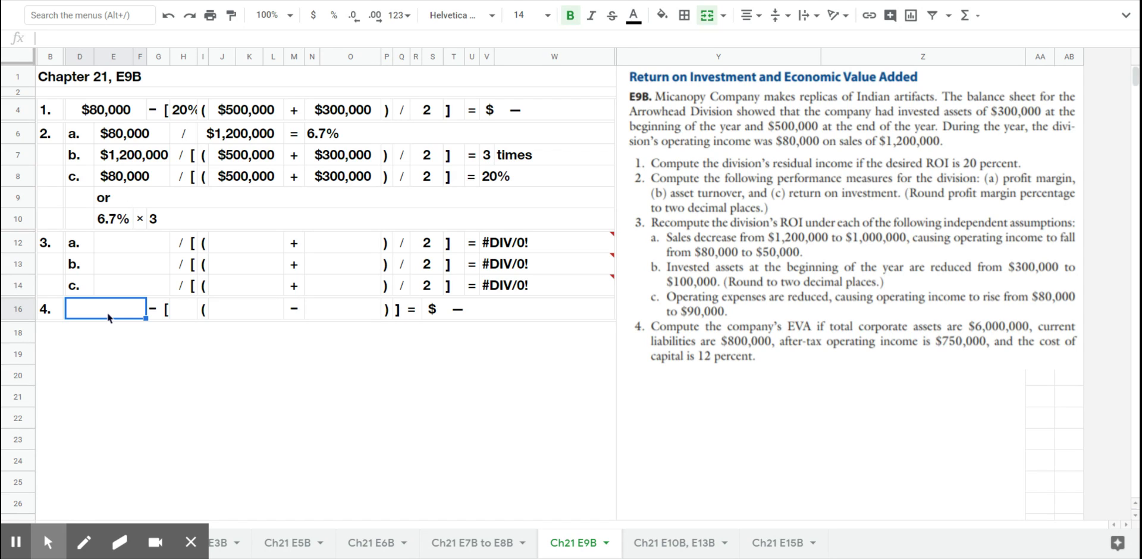
type("750000")
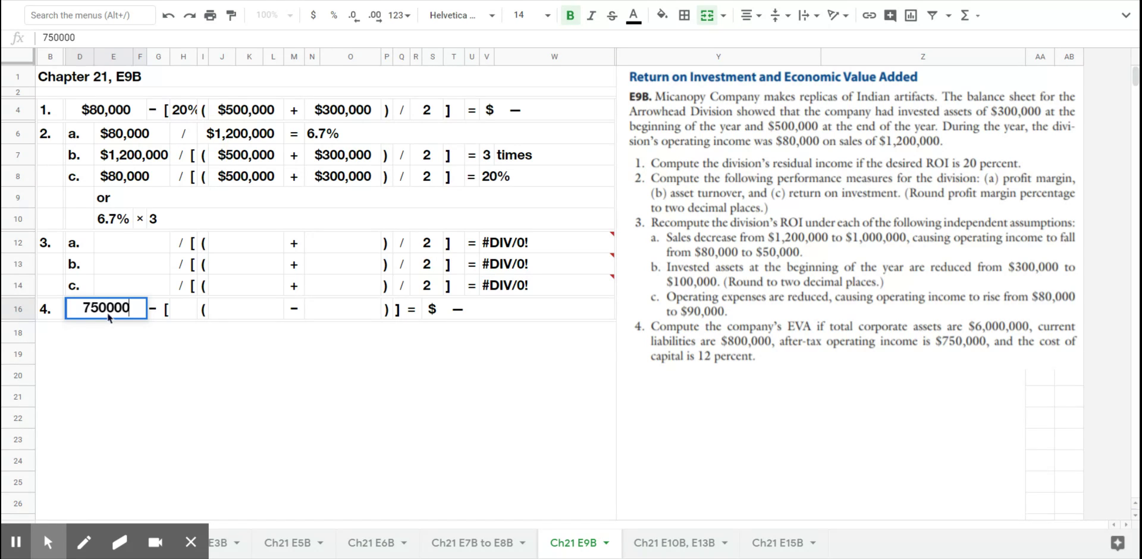
key("Tab")
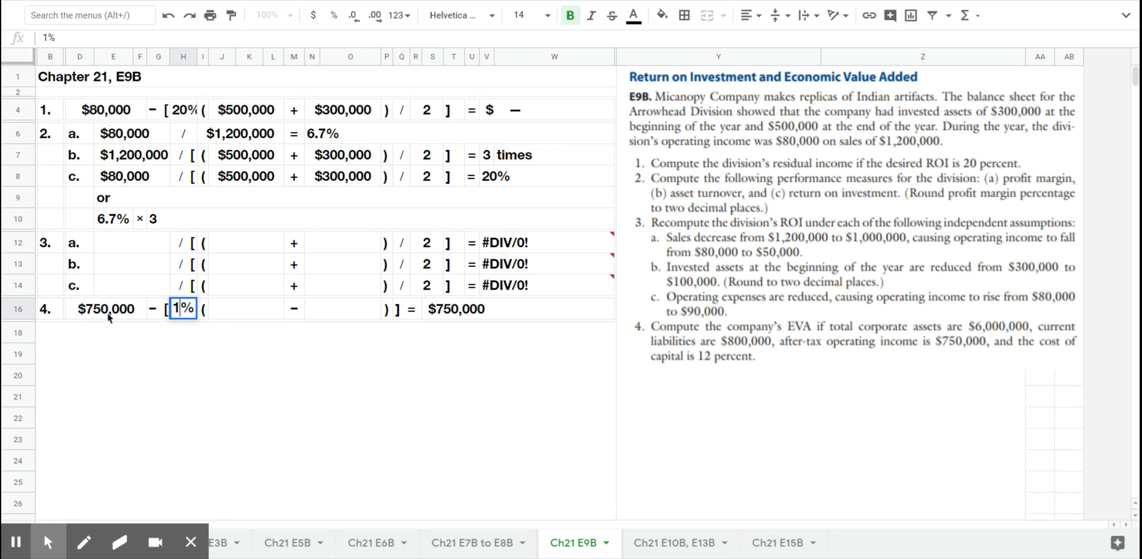
type("2")
key("Tab")
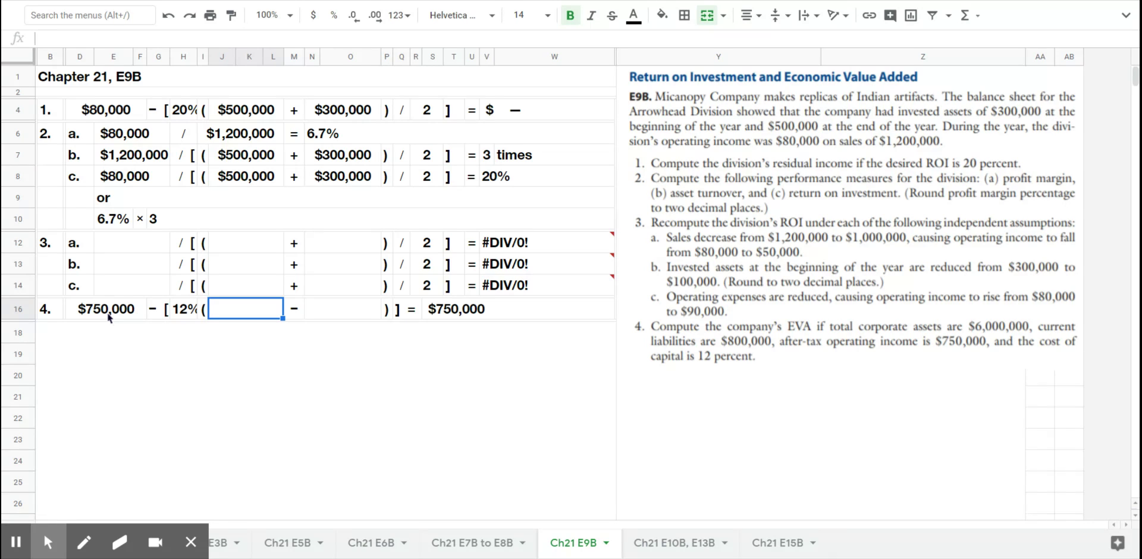
type("6,000,0")
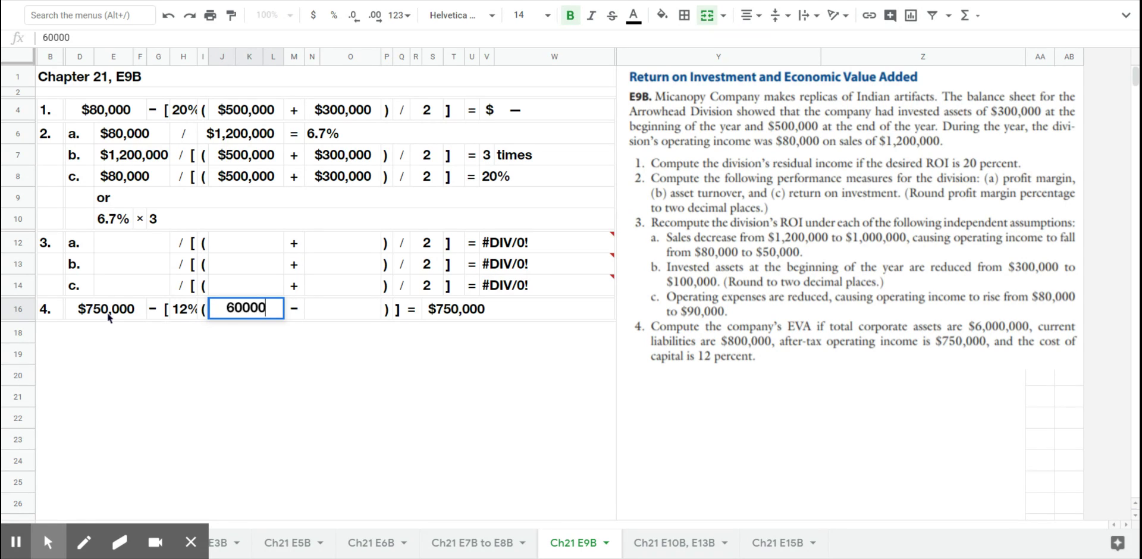
type("00")
key("Tab")
key("Tab")
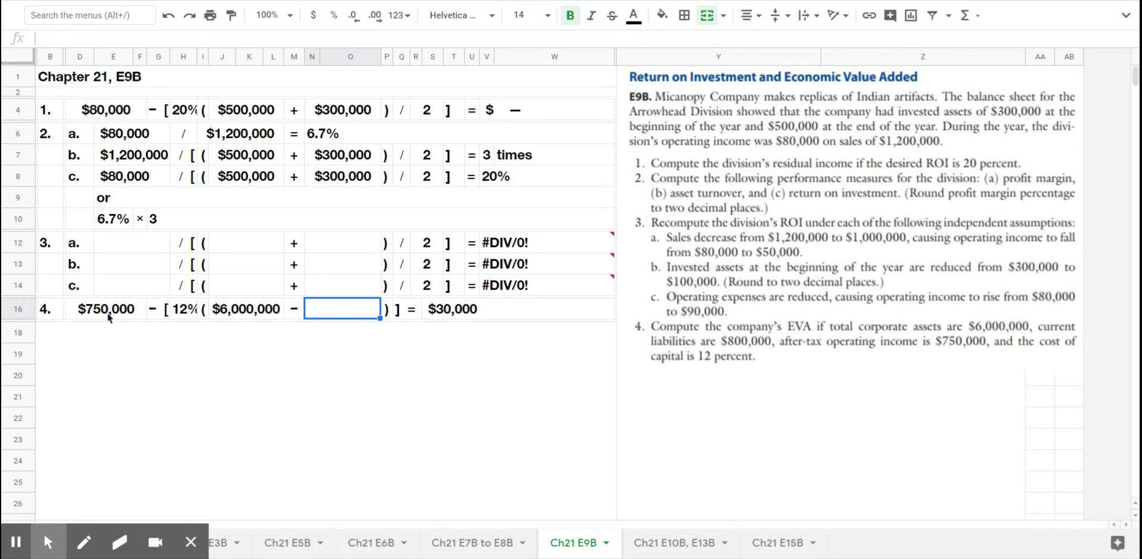
type("800000")
key("Tab")
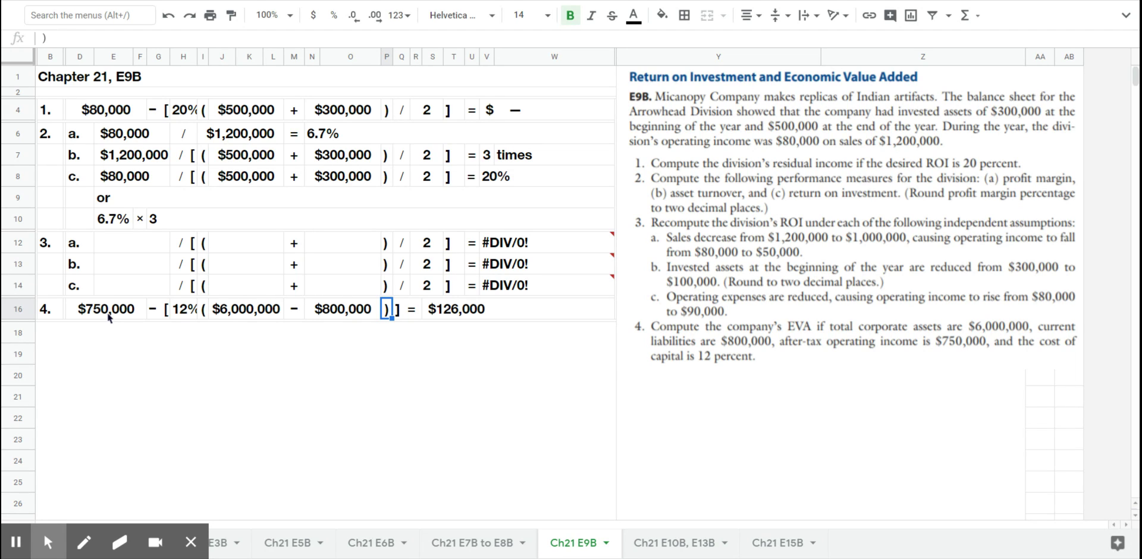
left_click(458, 317)
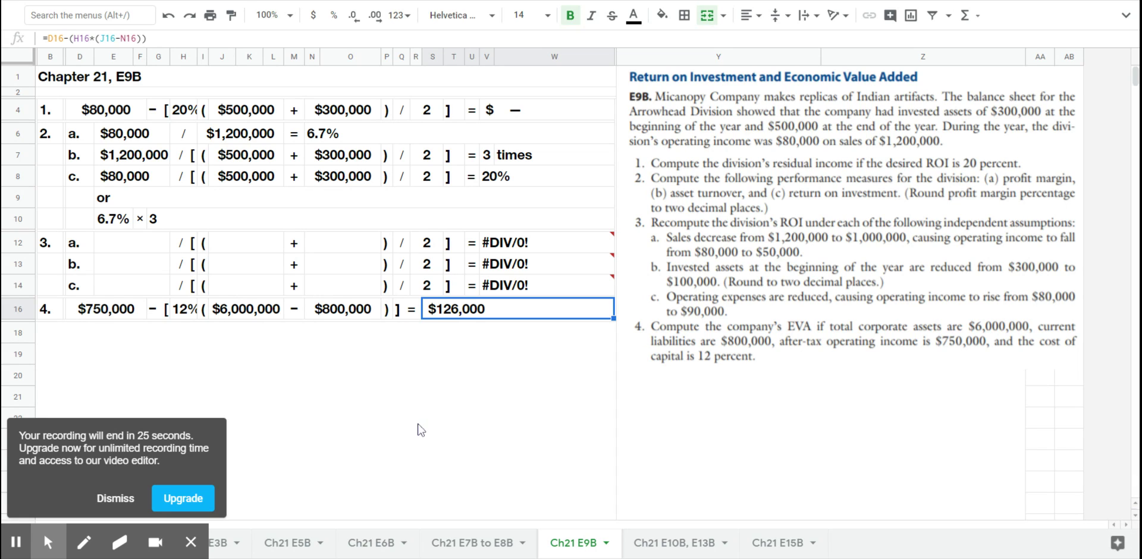
left_click(116, 497)
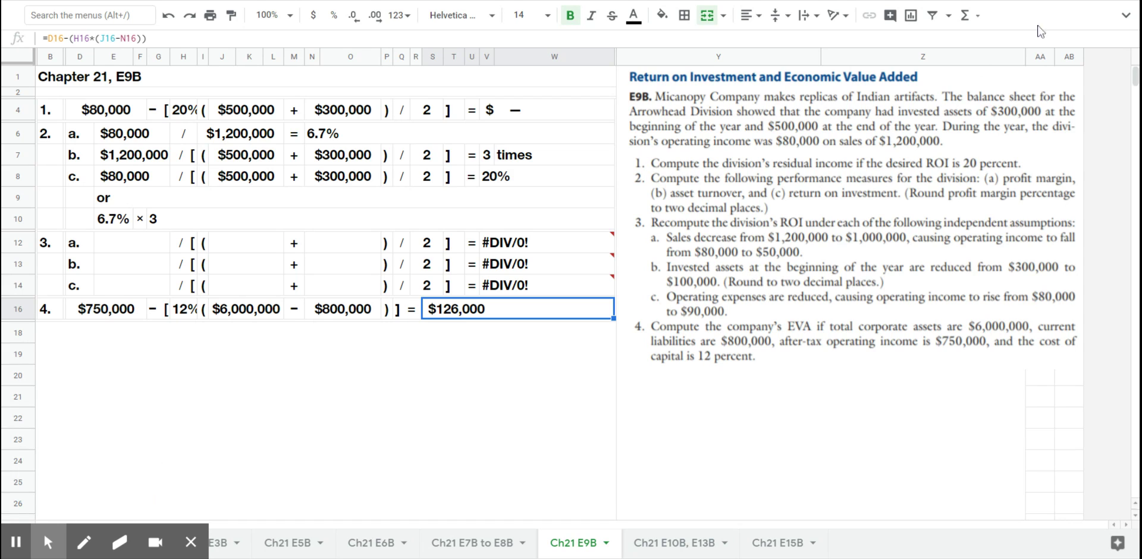